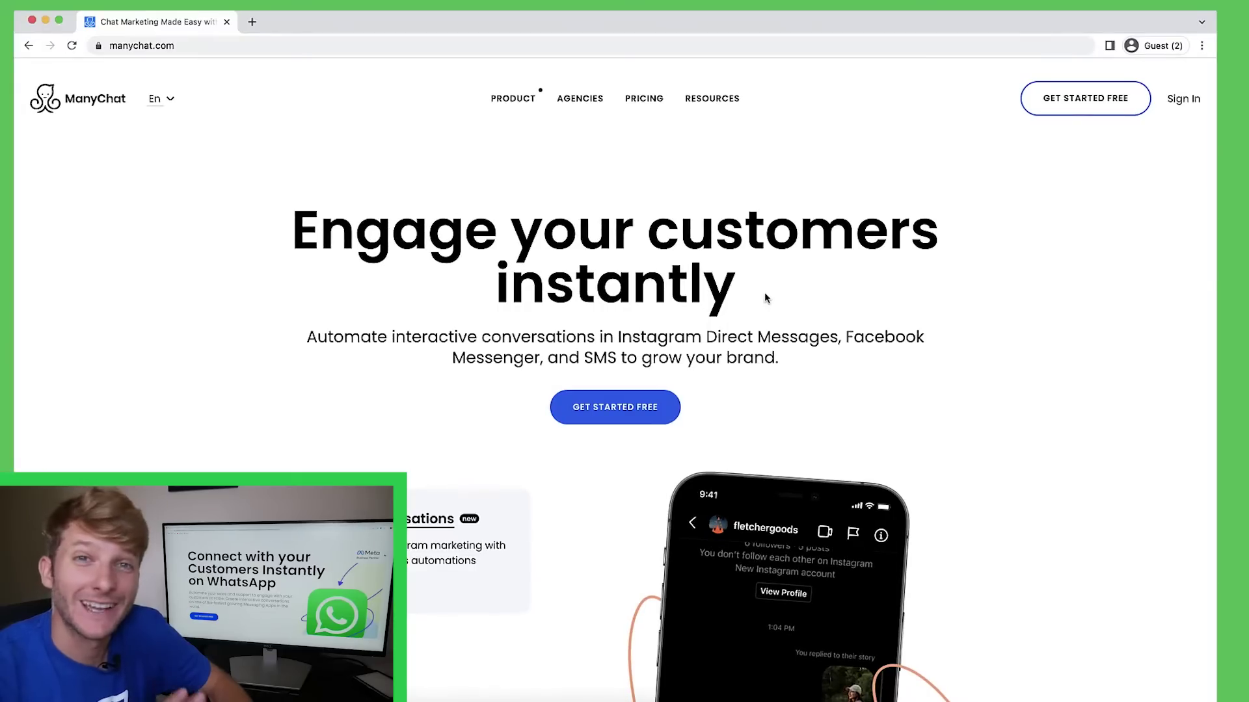
Start a free ManyChat signup using the Facebook account.
left_click(1096, 112)
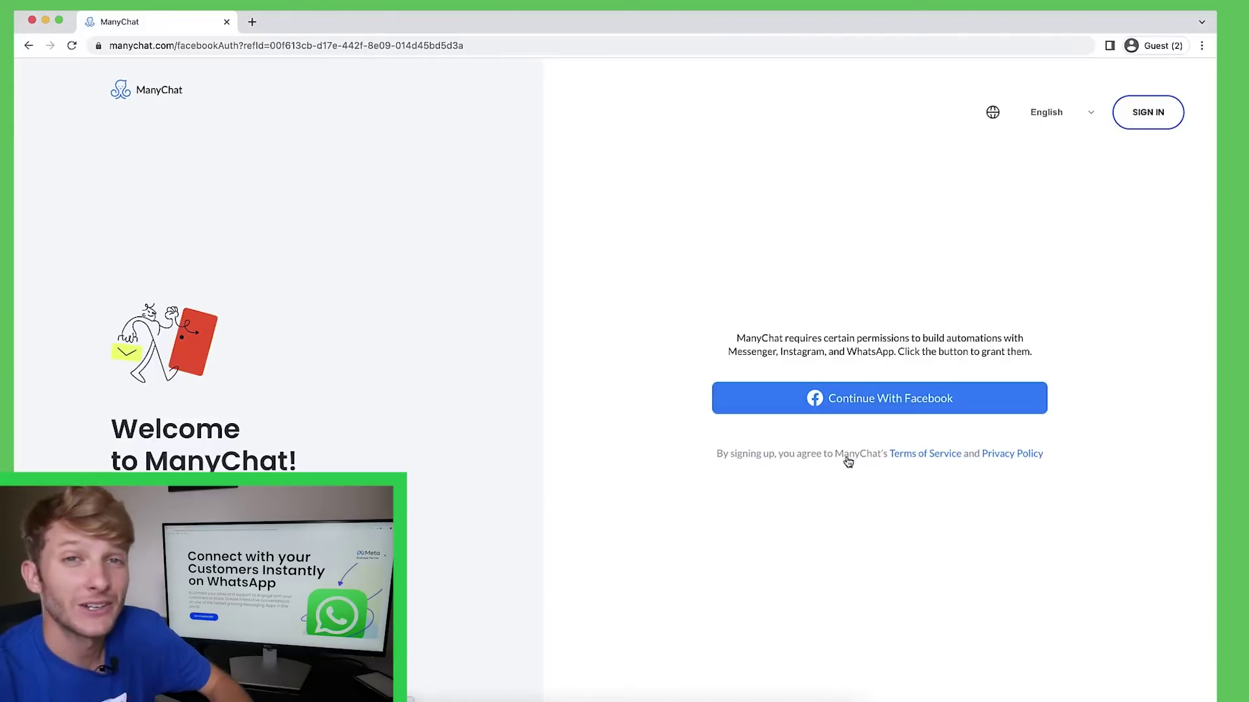
left_click(873, 404)
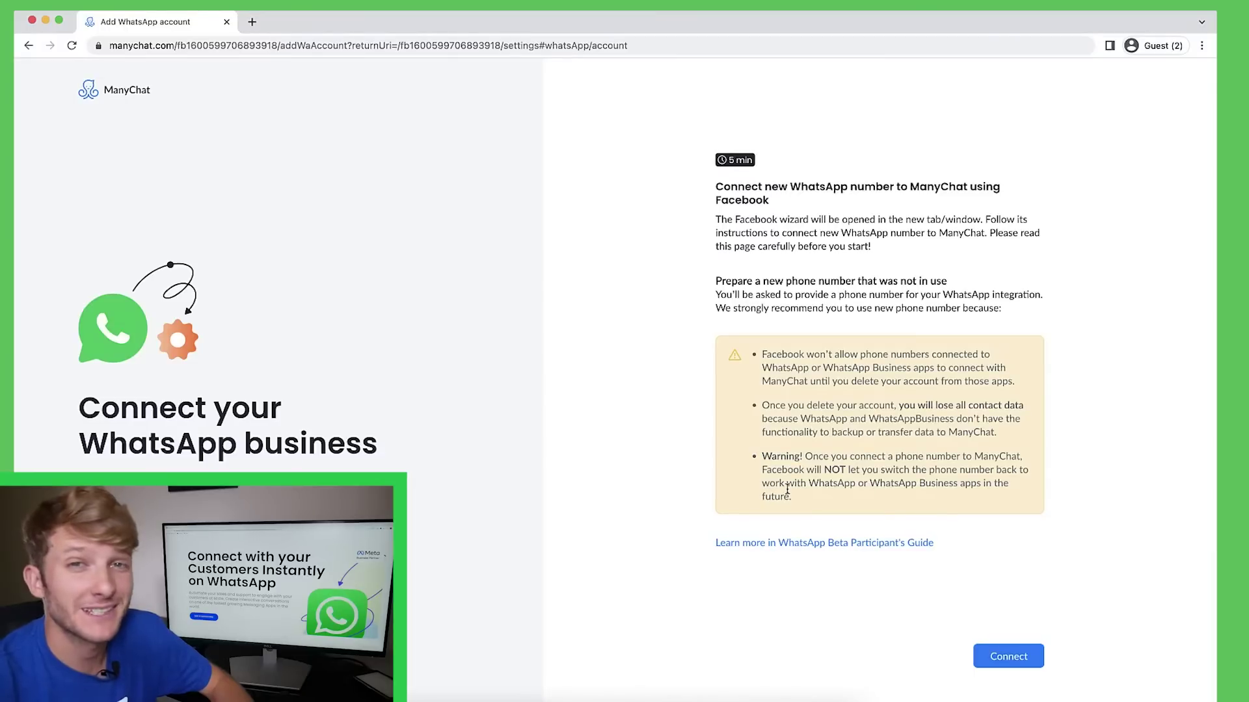
Launch the Facebook WhatsApp wizard, continue as the logged-in user, and grant ManyChat account and billing permissions.
left_click(984, 654)
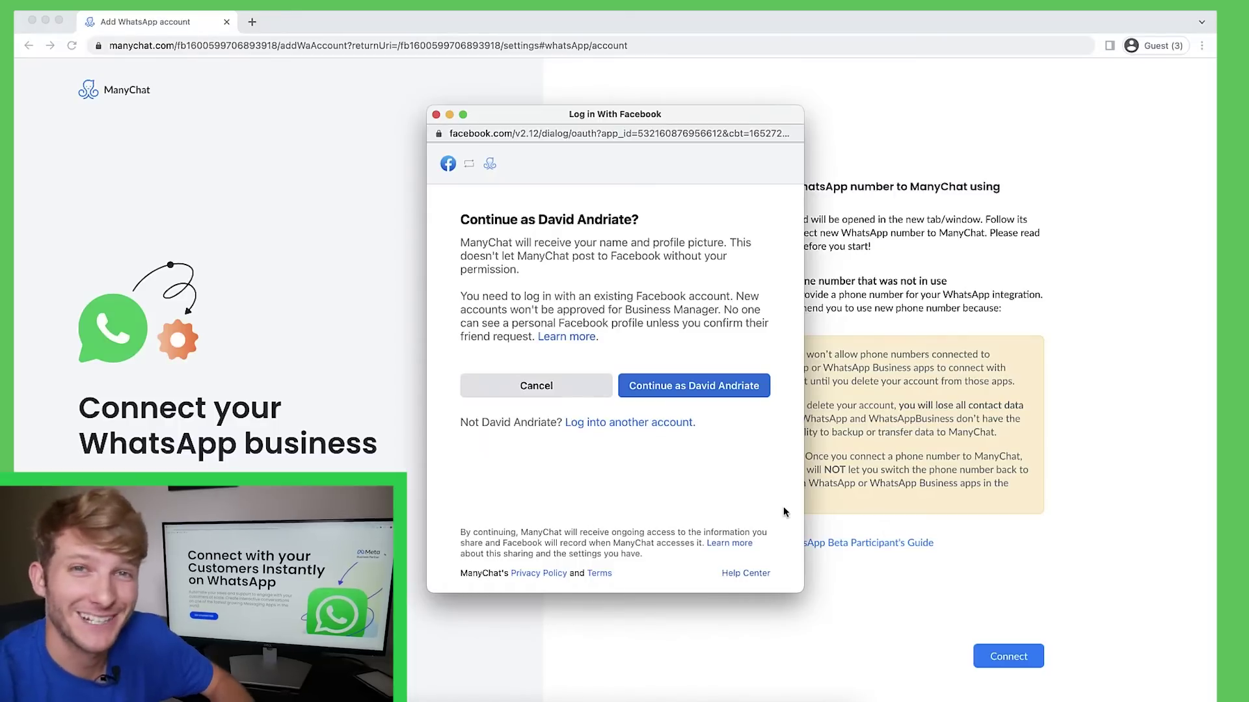
left_click(706, 394)
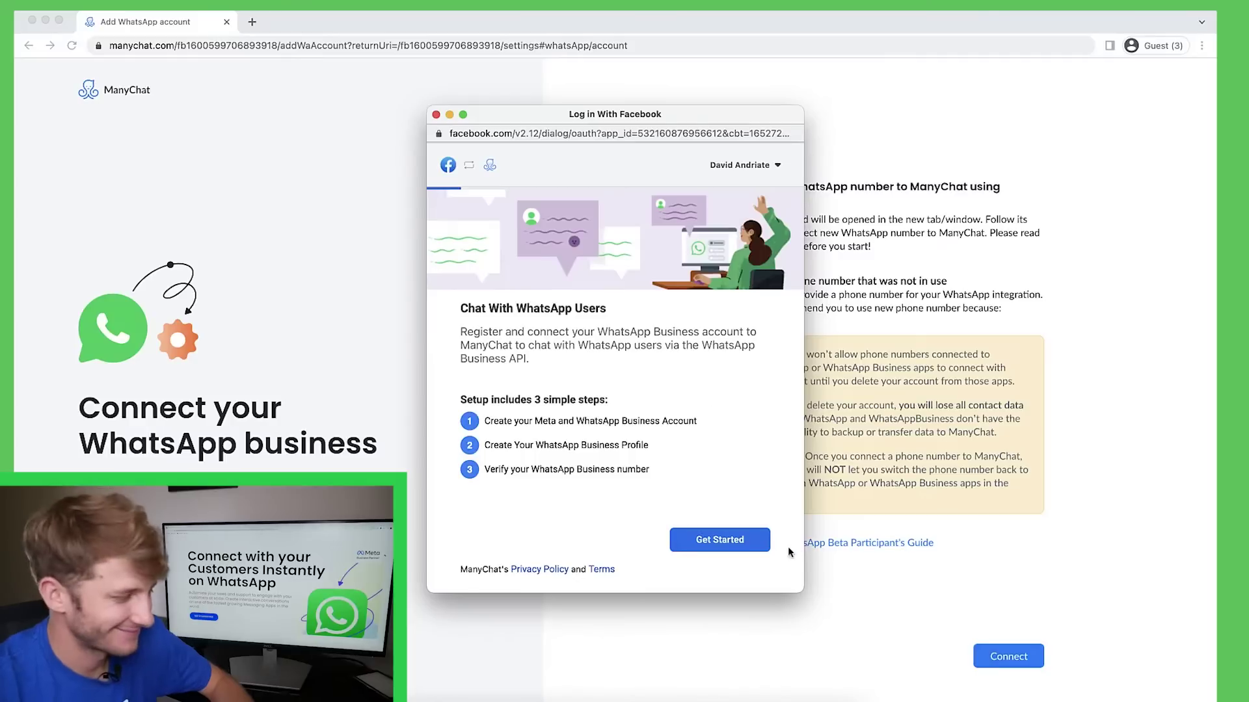
left_click(758, 546)
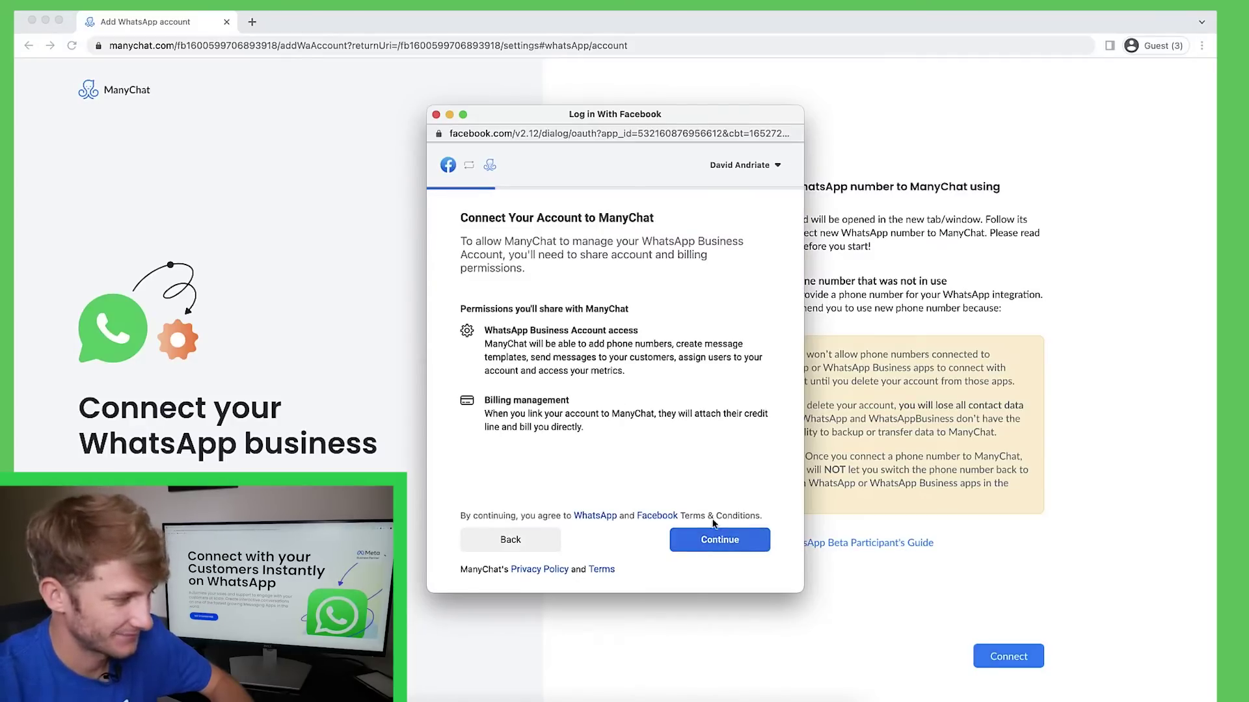
left_click(722, 541)
left_click(545, 341)
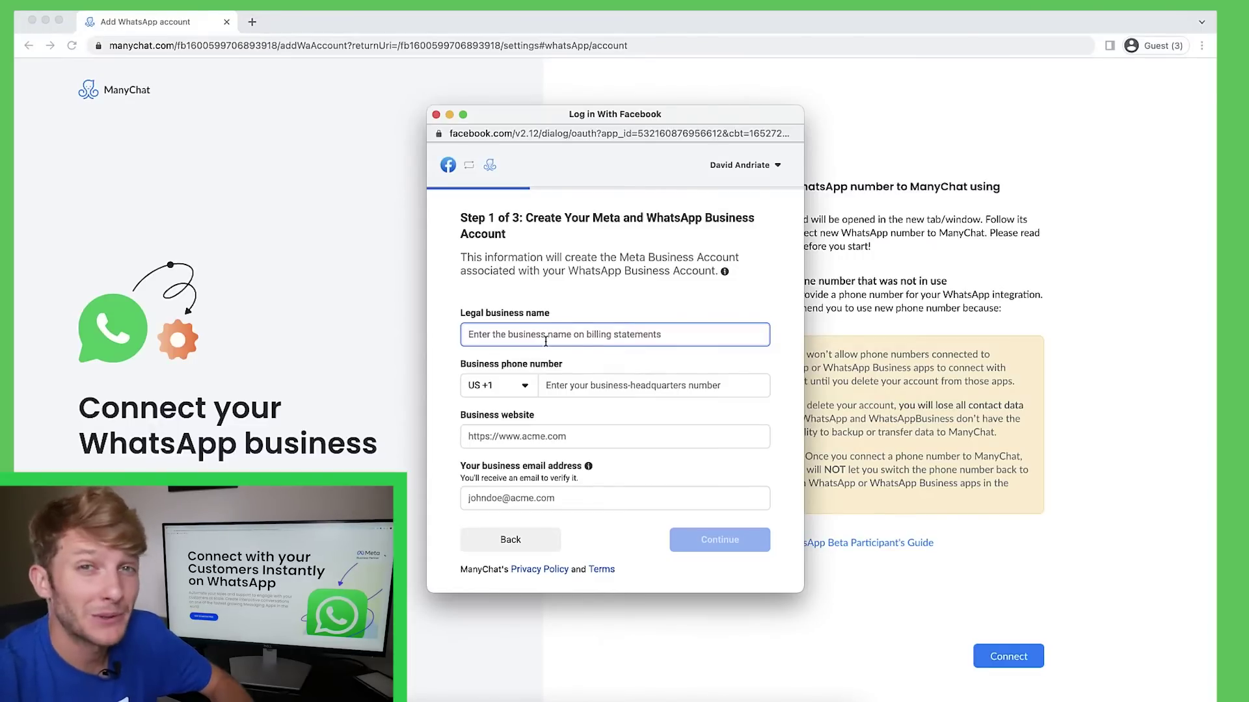
Enter legal name ProPlay Volleyball, the business phone, website proplay.com and business email, then continue.
type("ProPlay Volleyball")
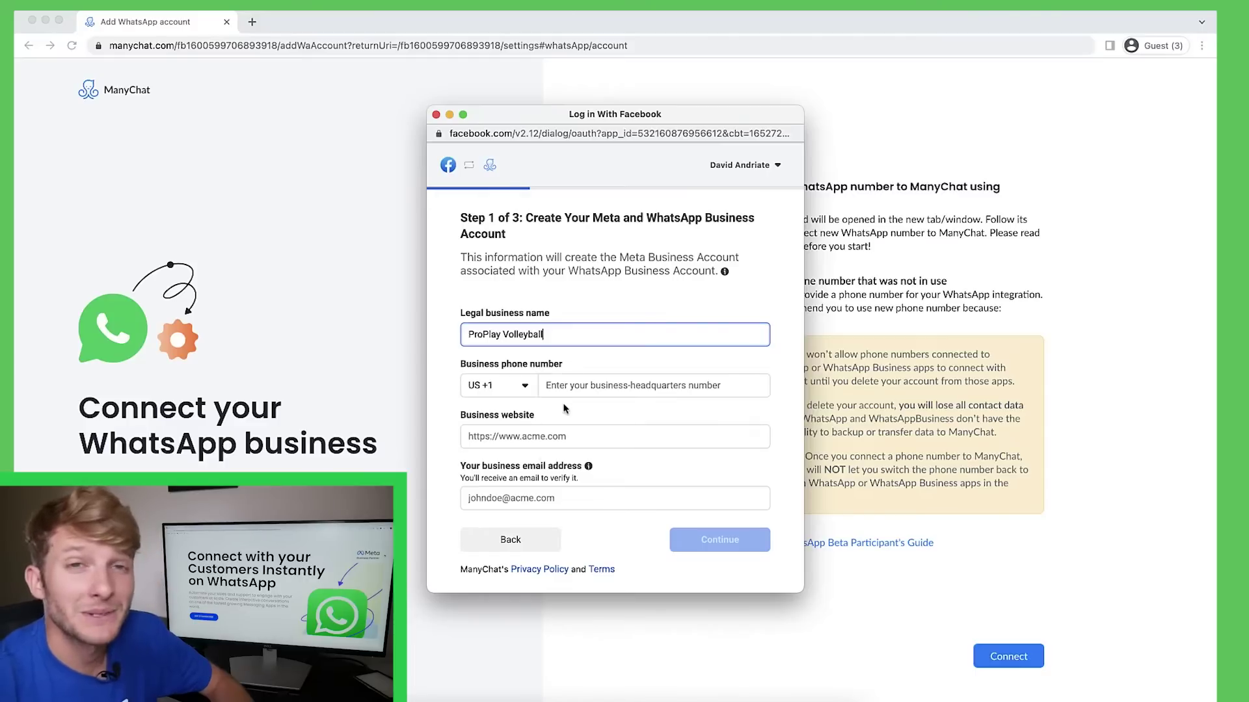
key("Tab")
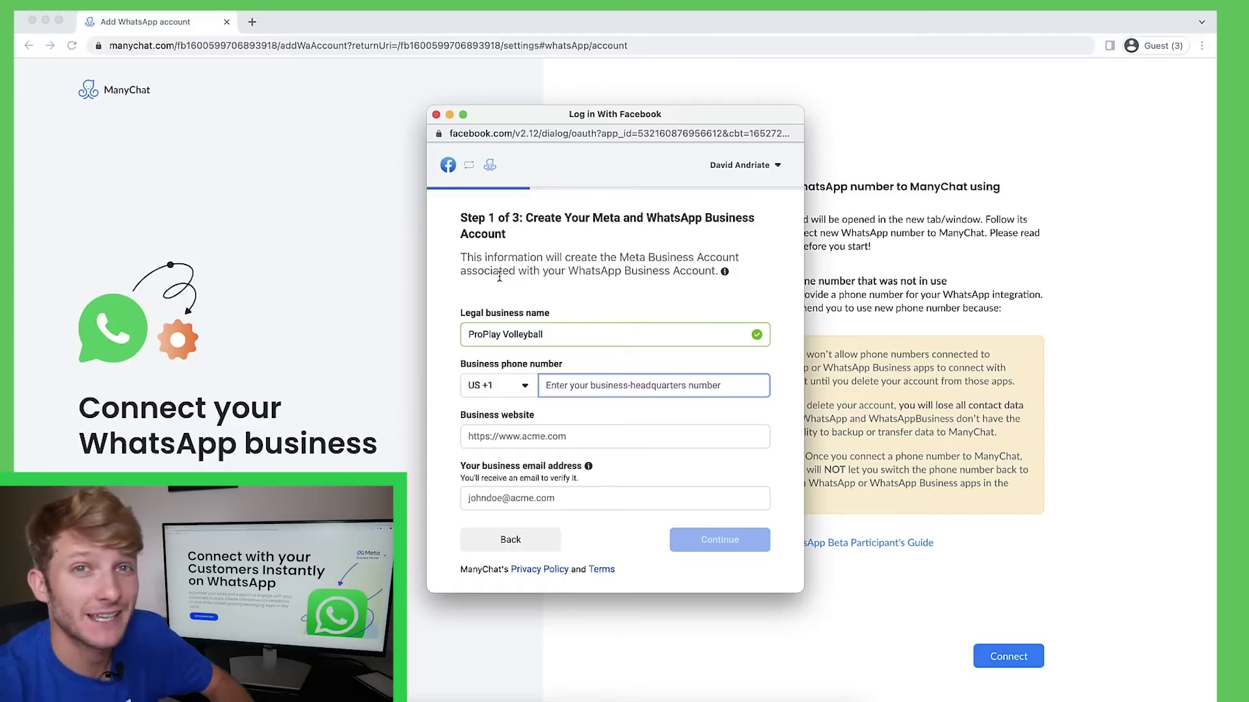
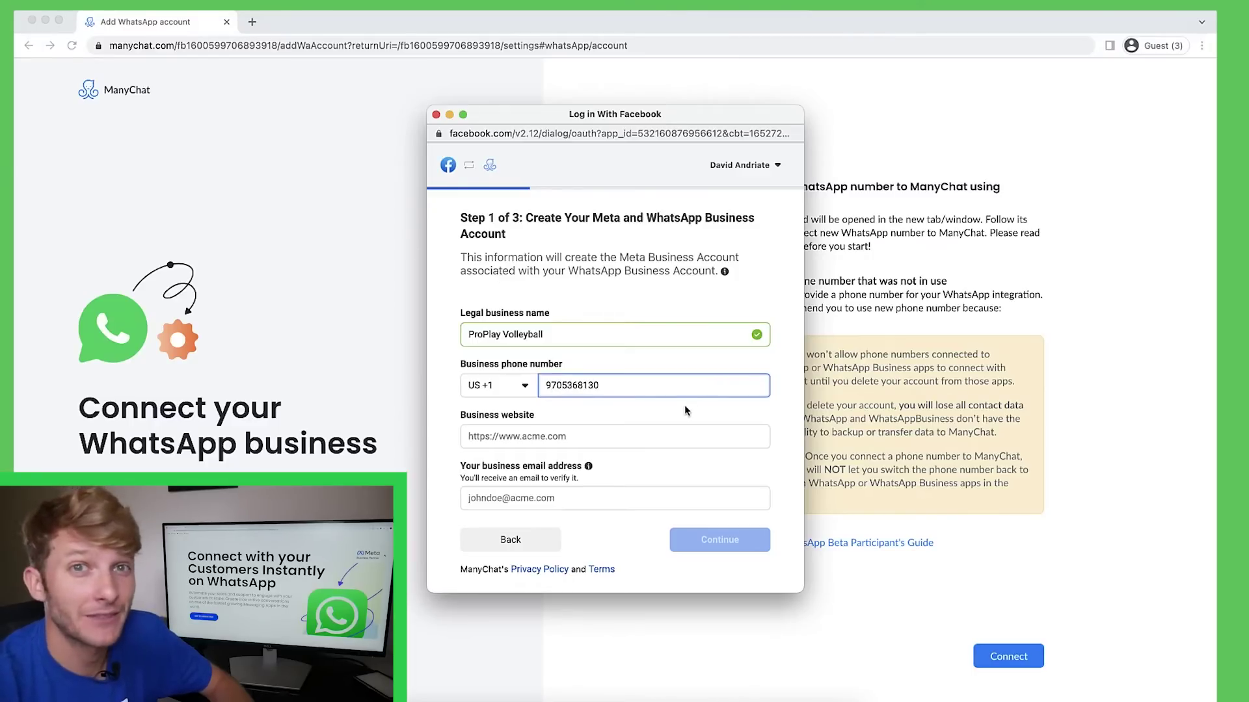
left_click(684, 404)
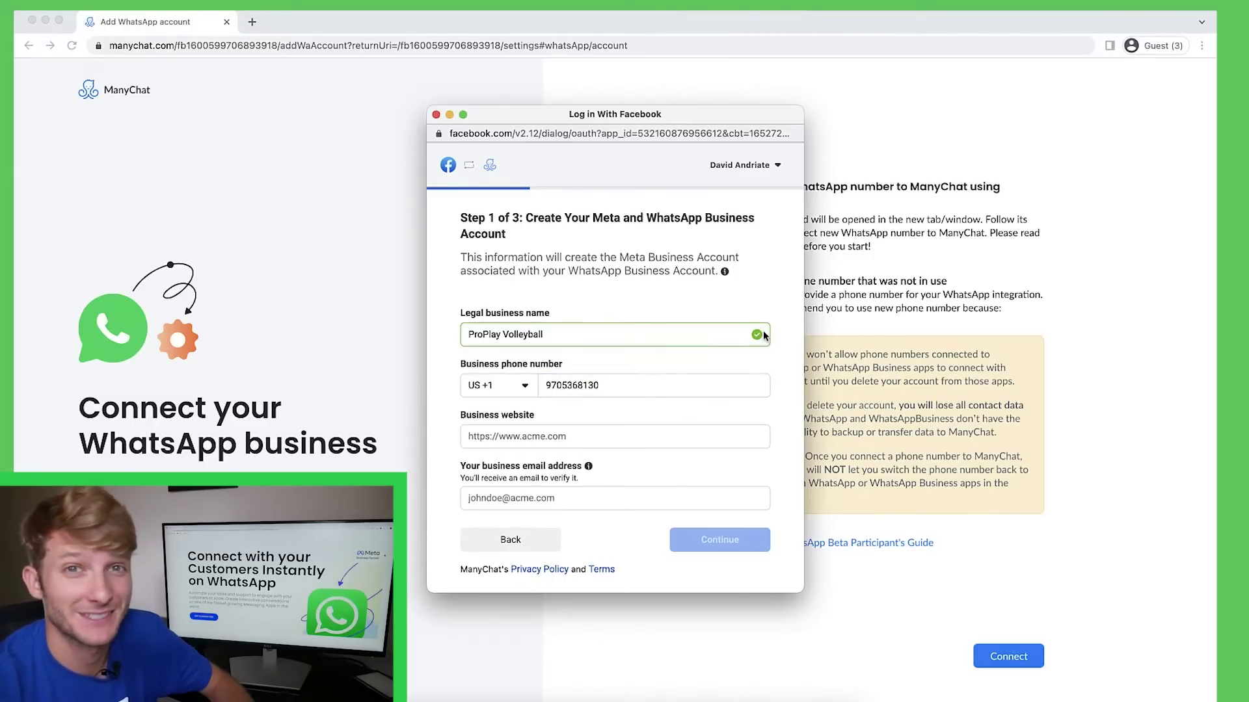
left_click(545, 437)
type("propla")
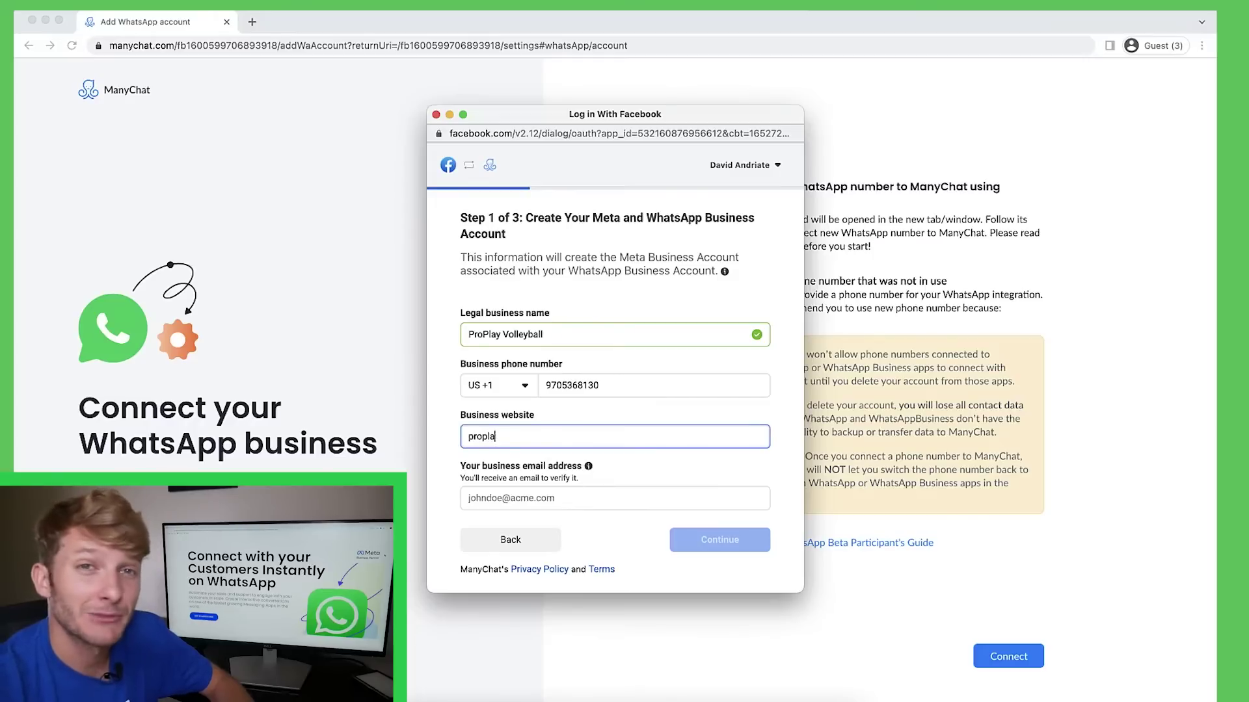
type("y.com")
left_click(688, 413)
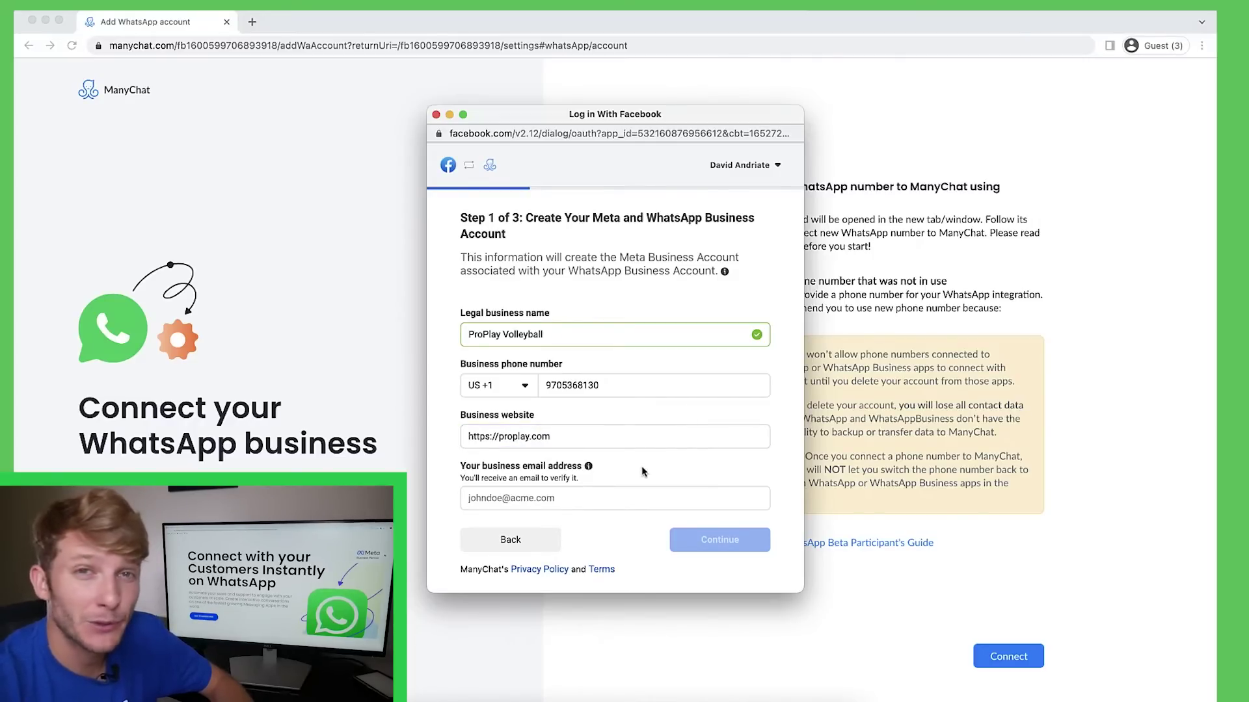
left_click(739, 498)
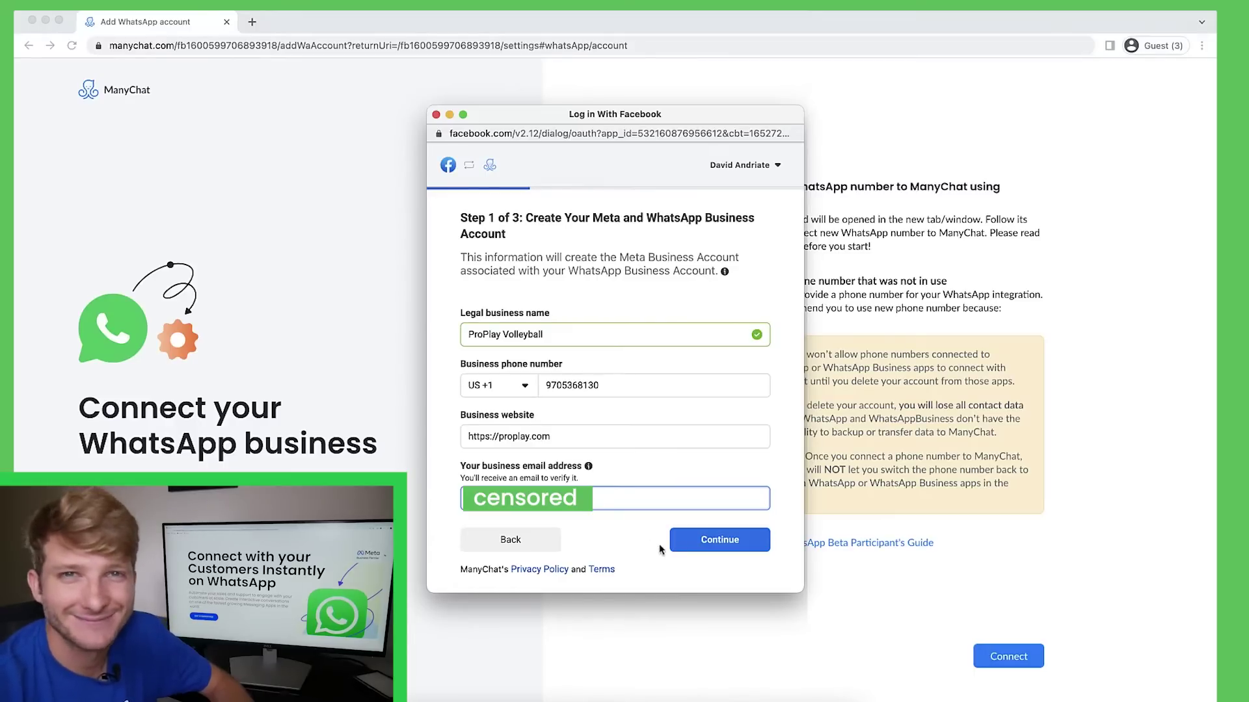
left_click(691, 545)
Set the business address country to United States and create the accounts.
left_click(573, 337)
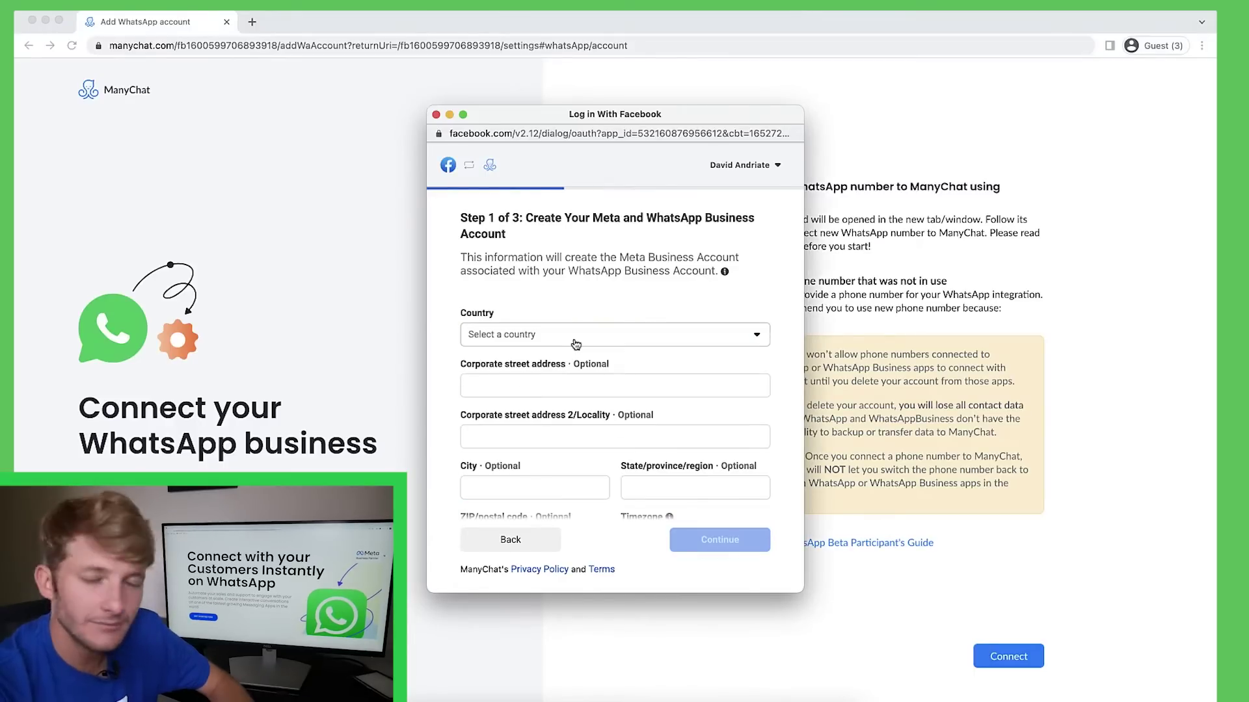
type("unit")
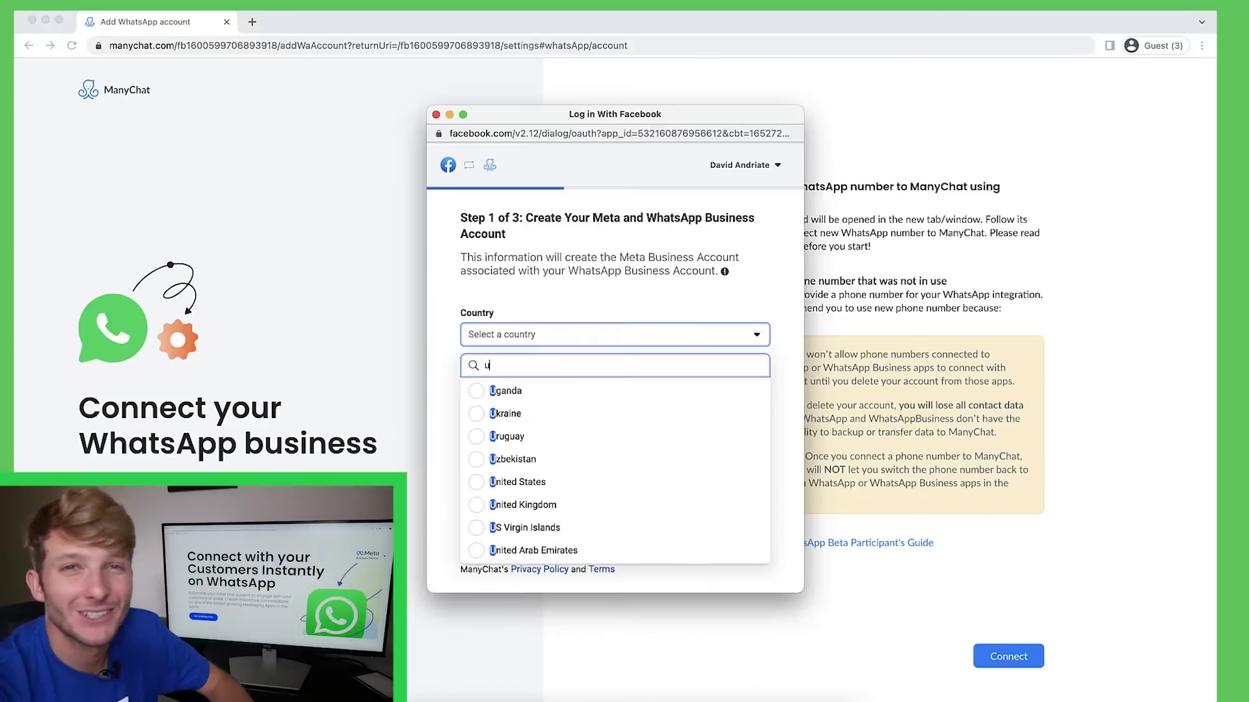
left_click(540, 390)
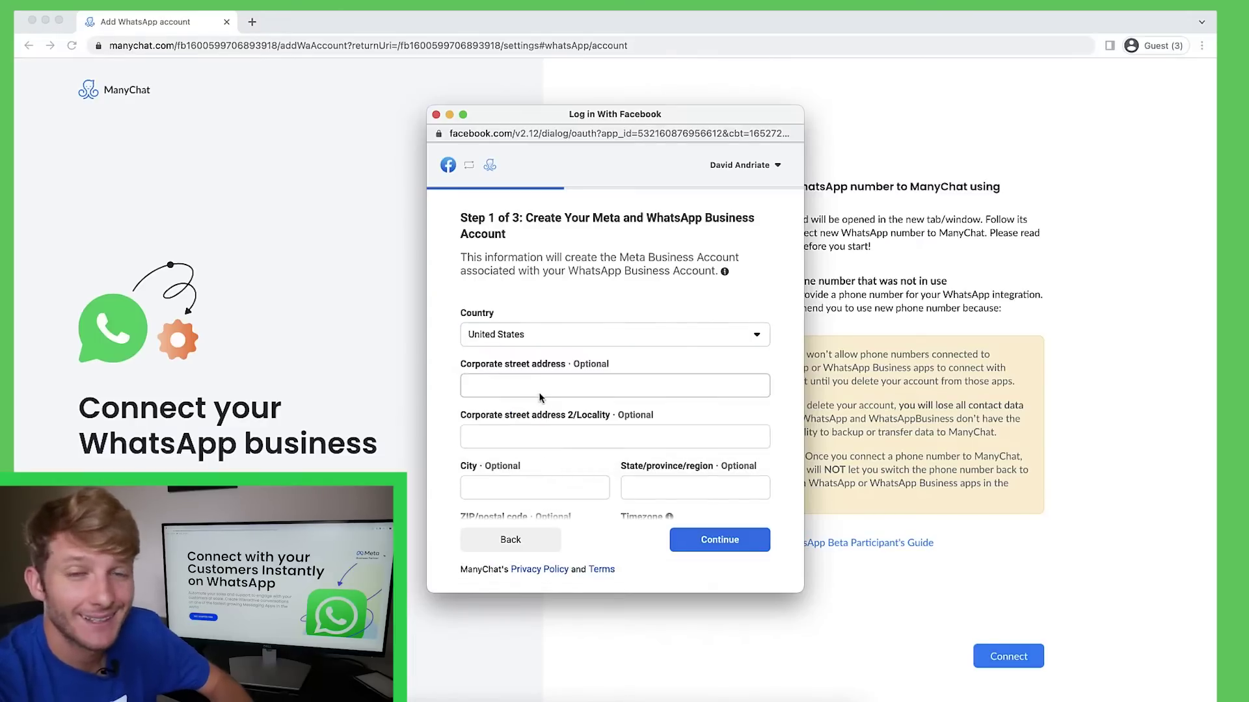
scroll(539, 398, "down", 2)
left_click(718, 540)
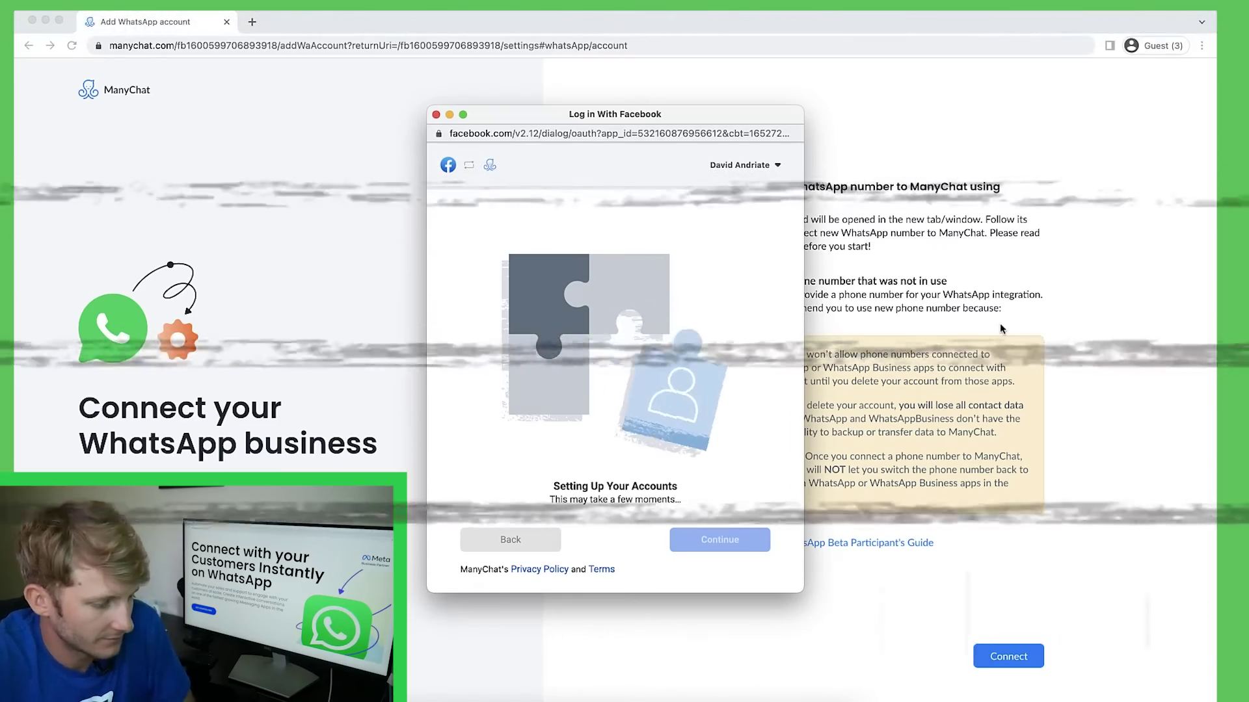
left_click(720, 539)
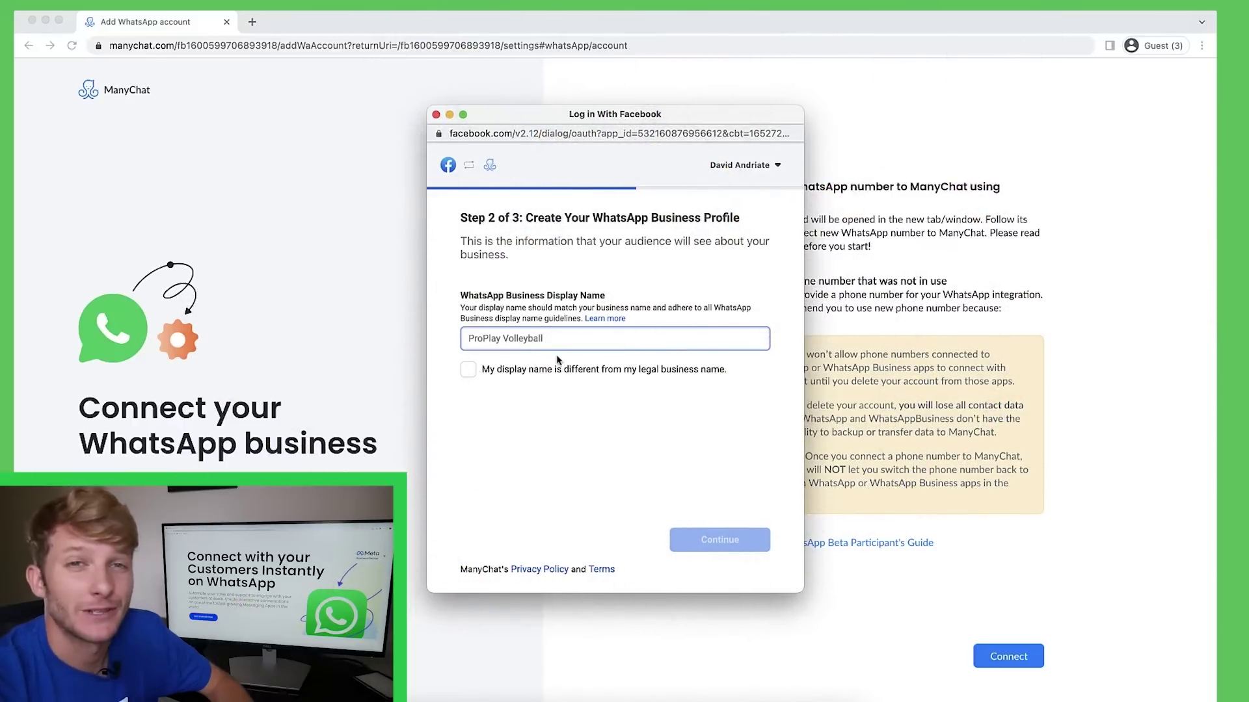
Set the WhatsApp display name to ProPlay Volleyball.
type("P")
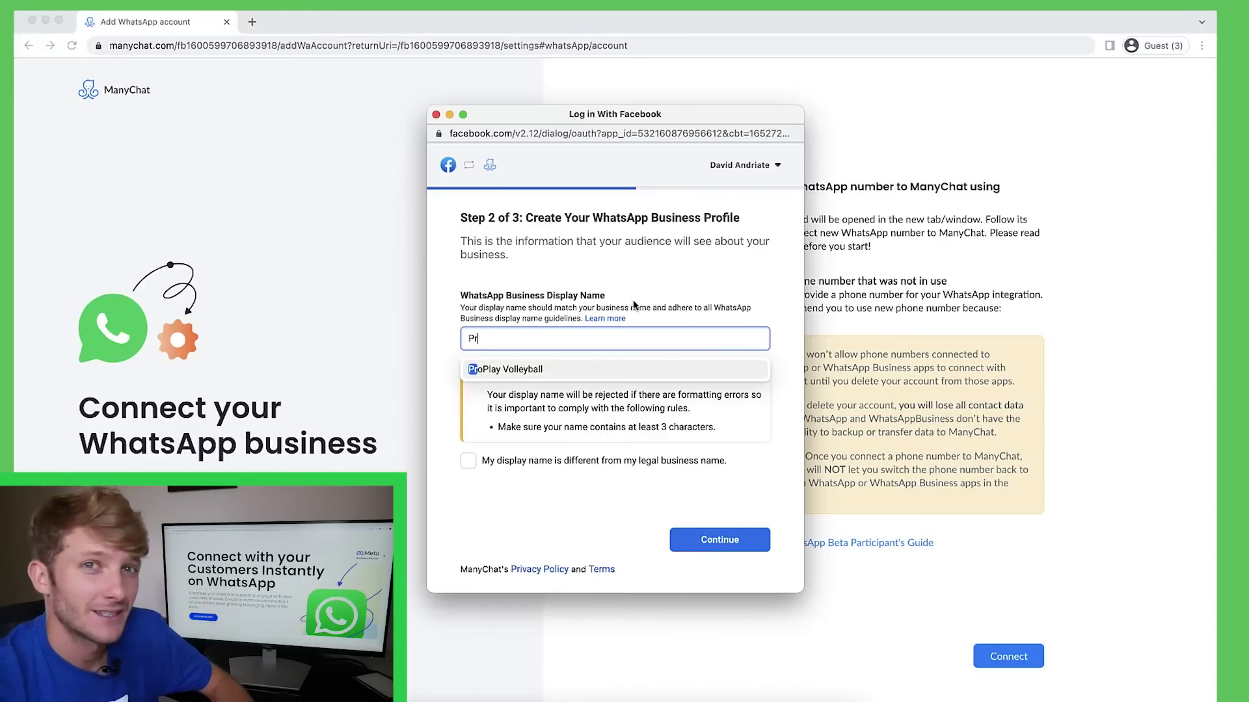
left_click(471, 369)
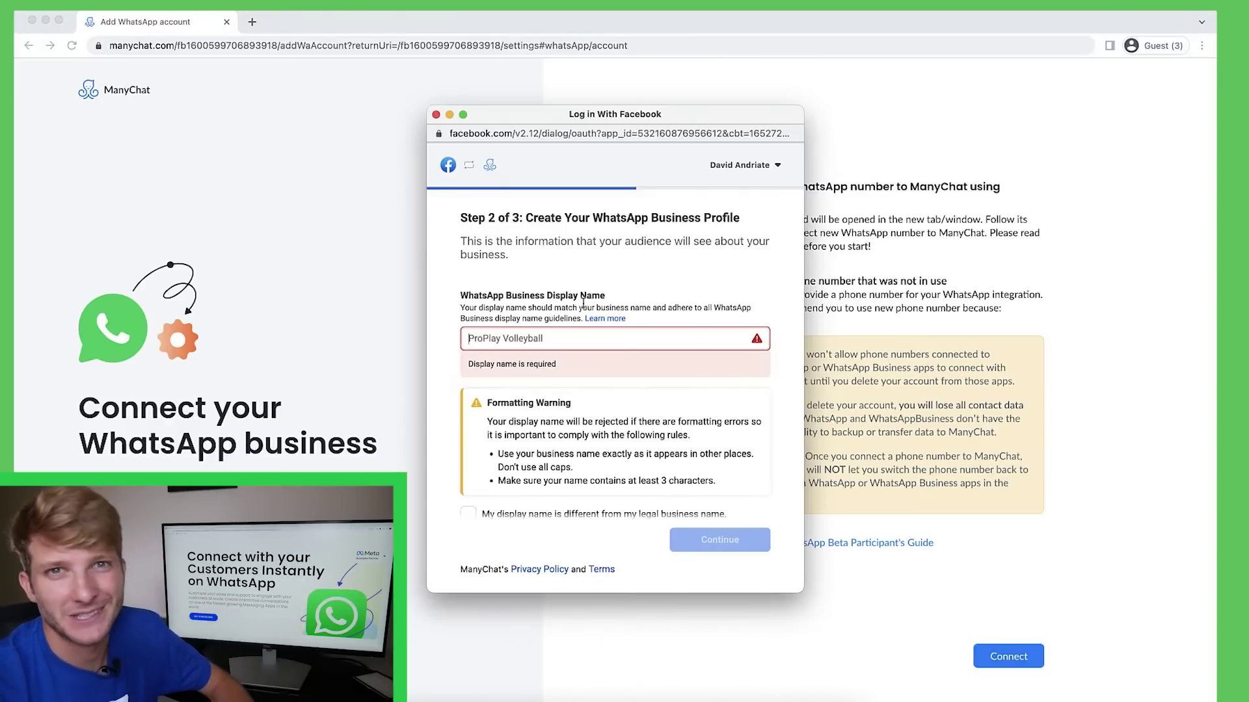
left_click(690, 545)
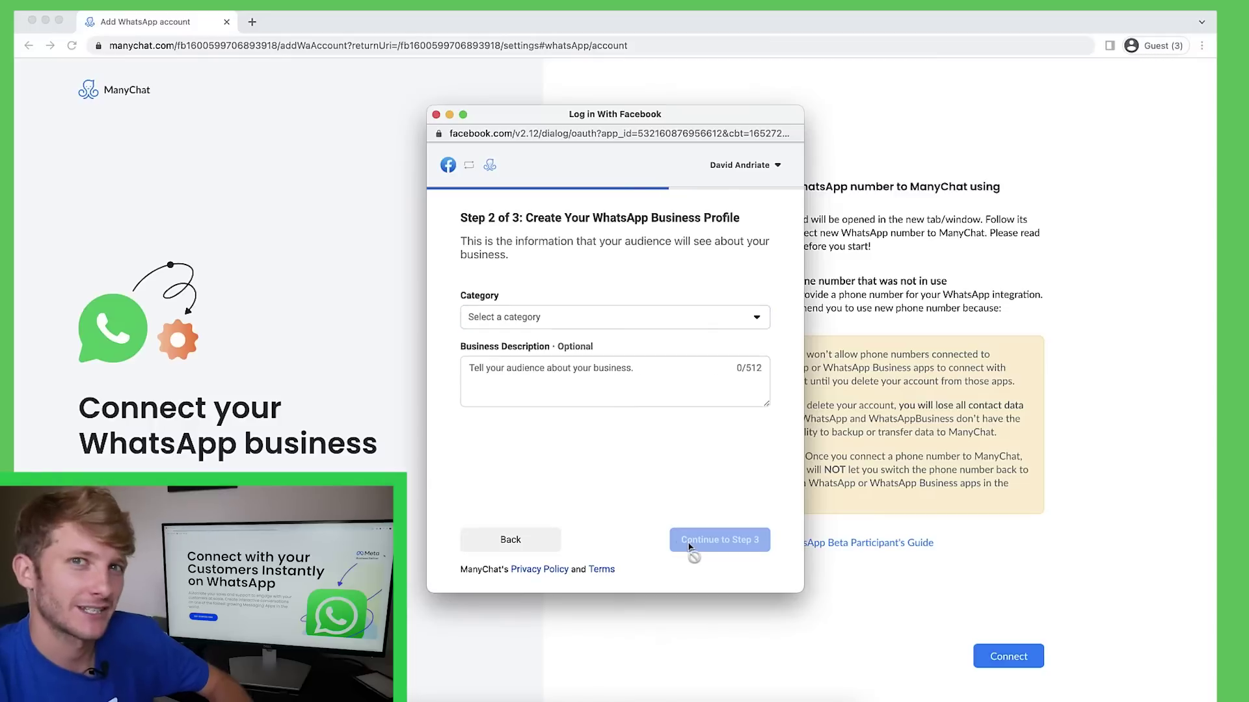
Choose Other as the business category and continue to Step 3.
left_click(544, 320)
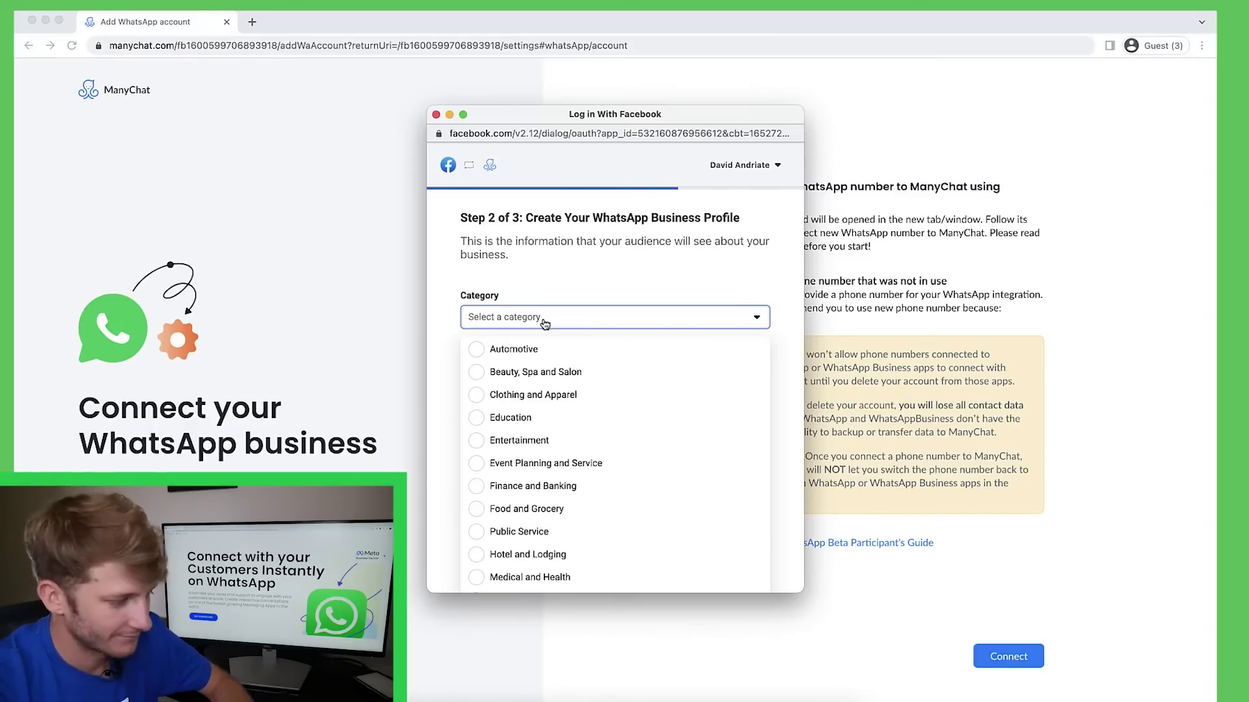
key("s")
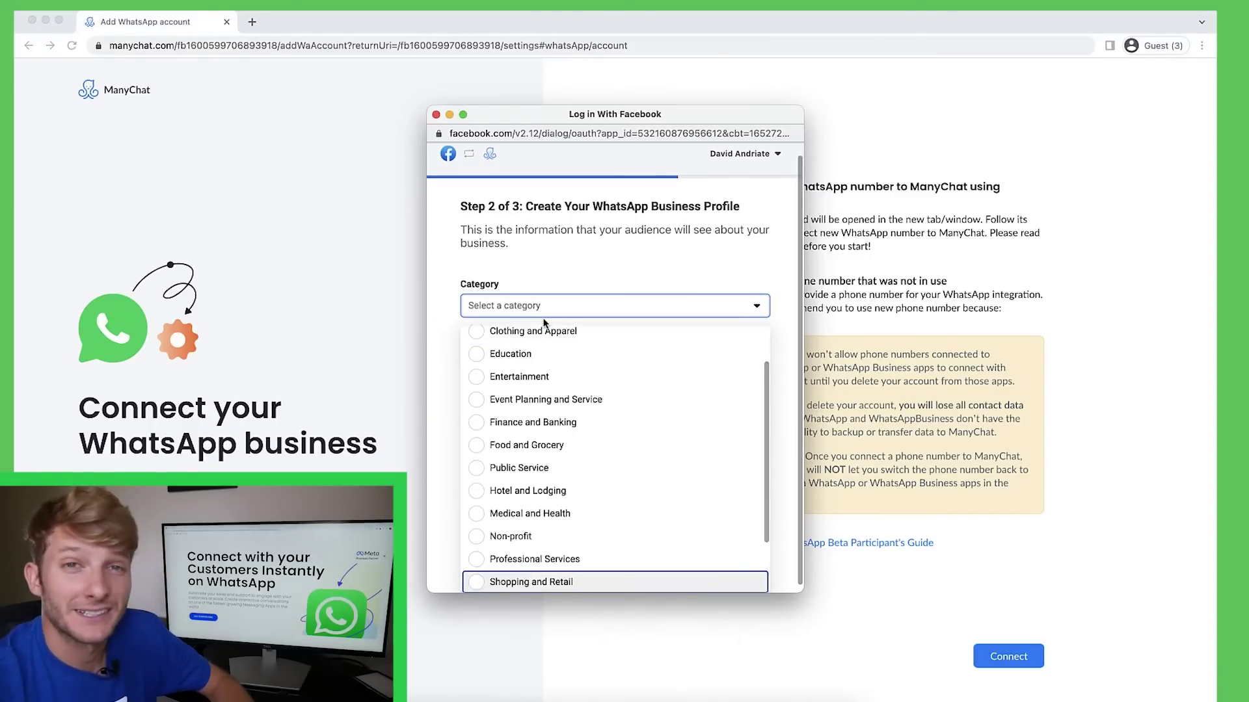
scroll(566, 488, "up", 5)
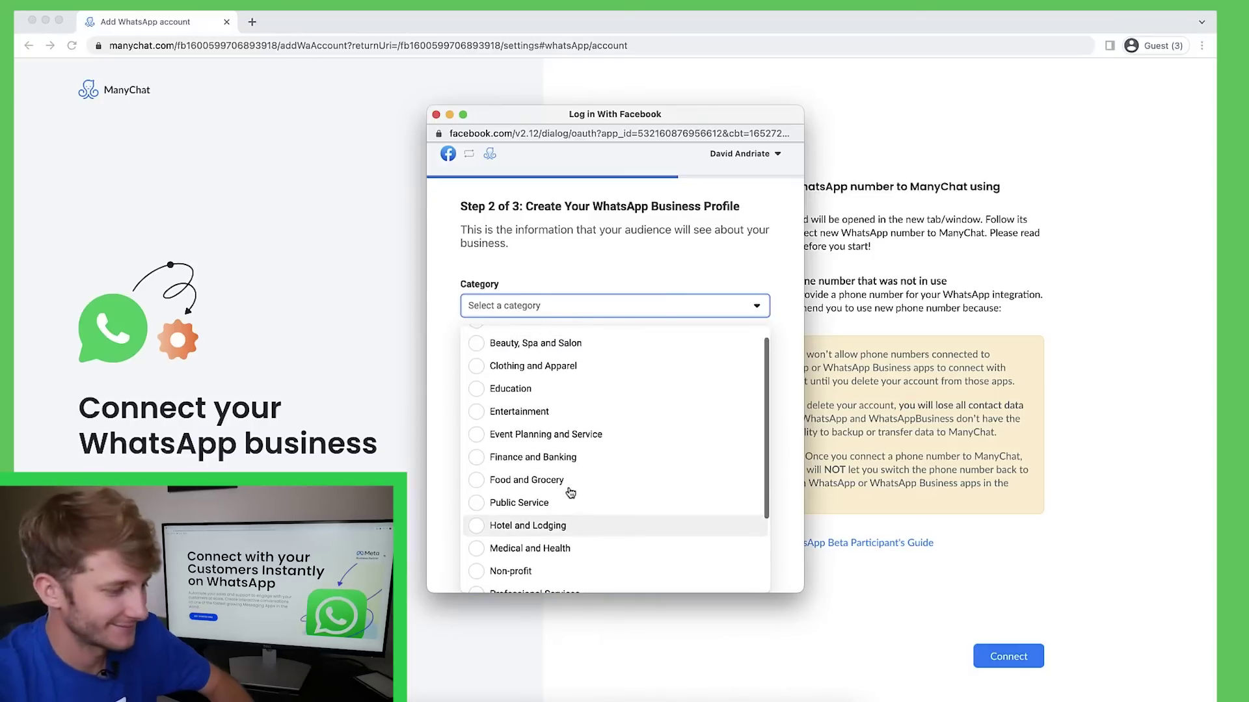
scroll(570, 492, "down", 5)
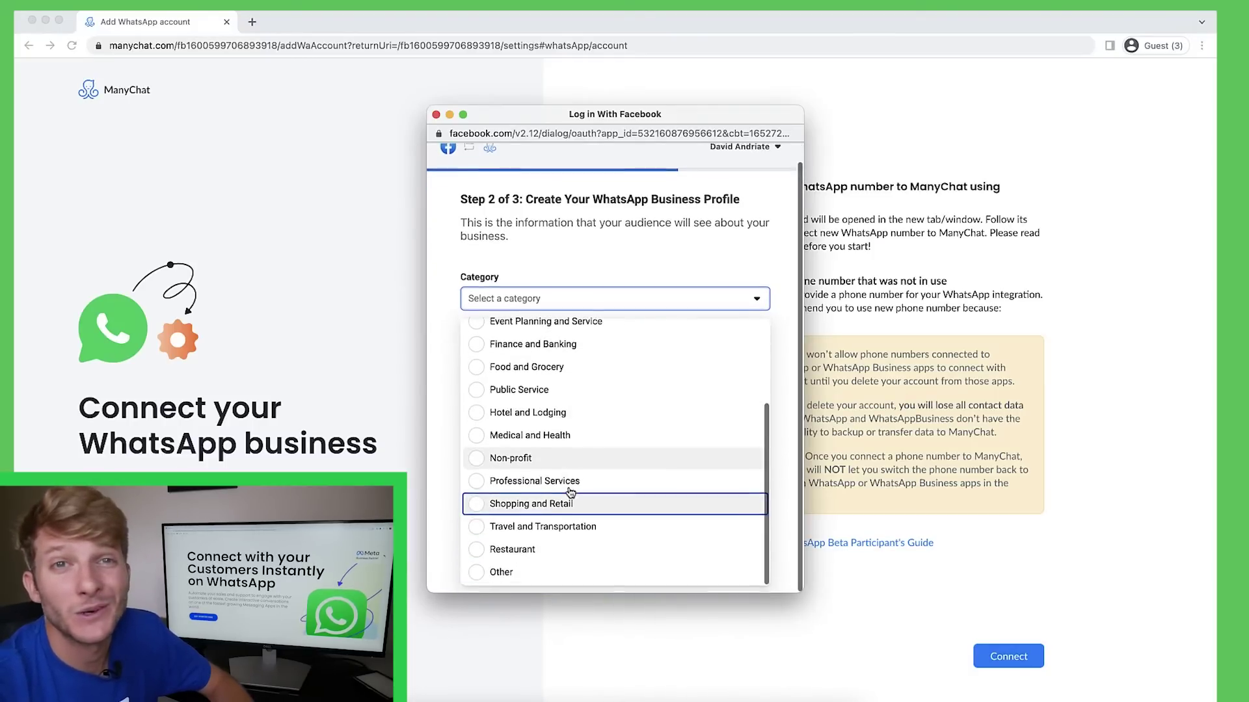
left_click(528, 579)
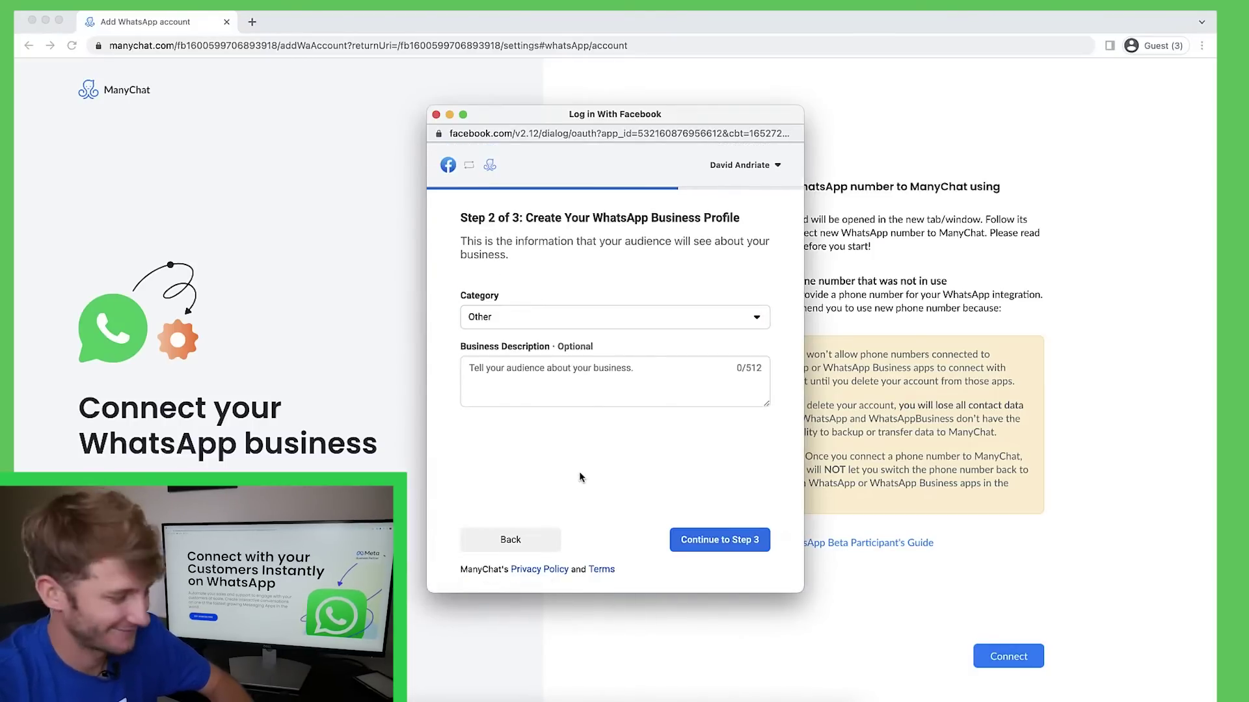
left_click(719, 540)
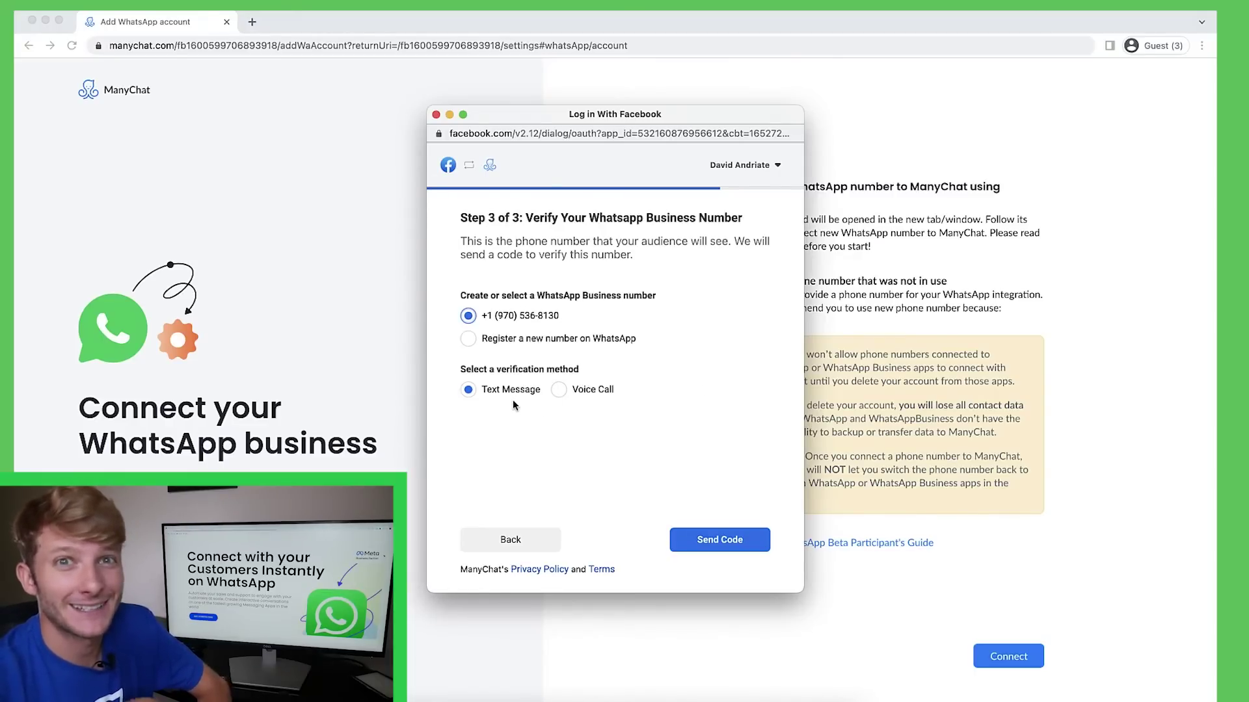
Text a verification code to the existing business number and submit the six-digit code.
left_click(740, 547)
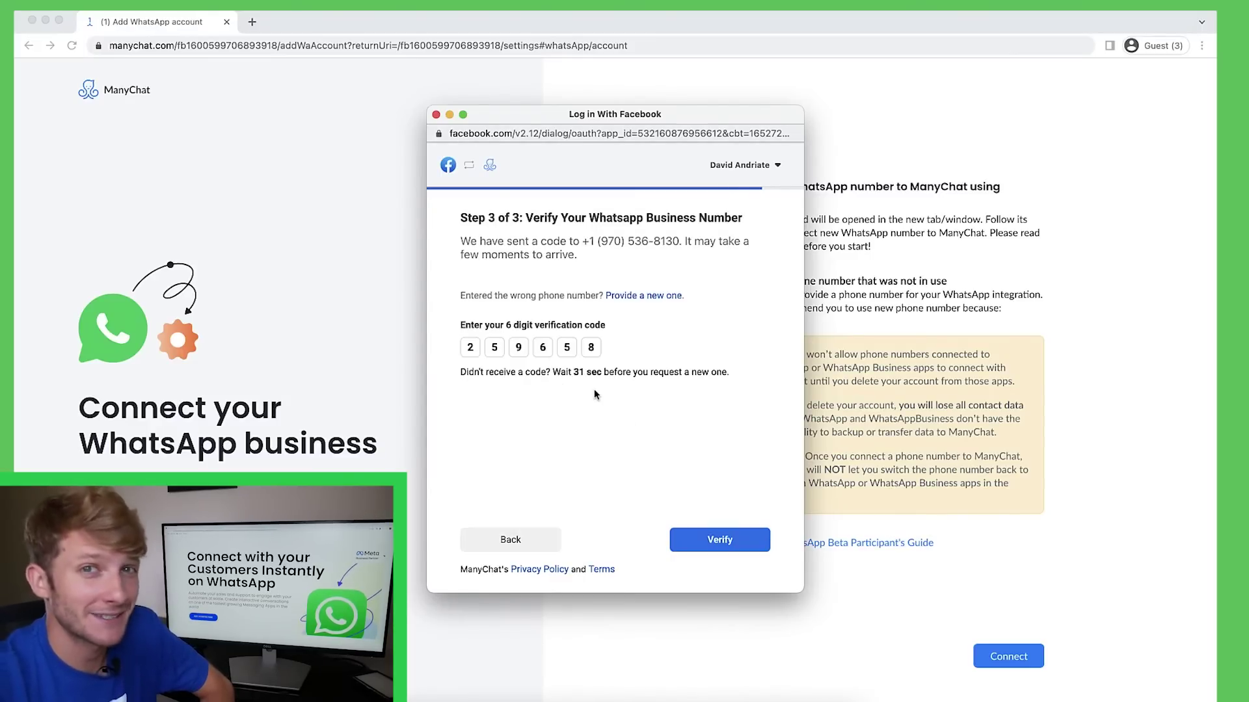
left_click(729, 550)
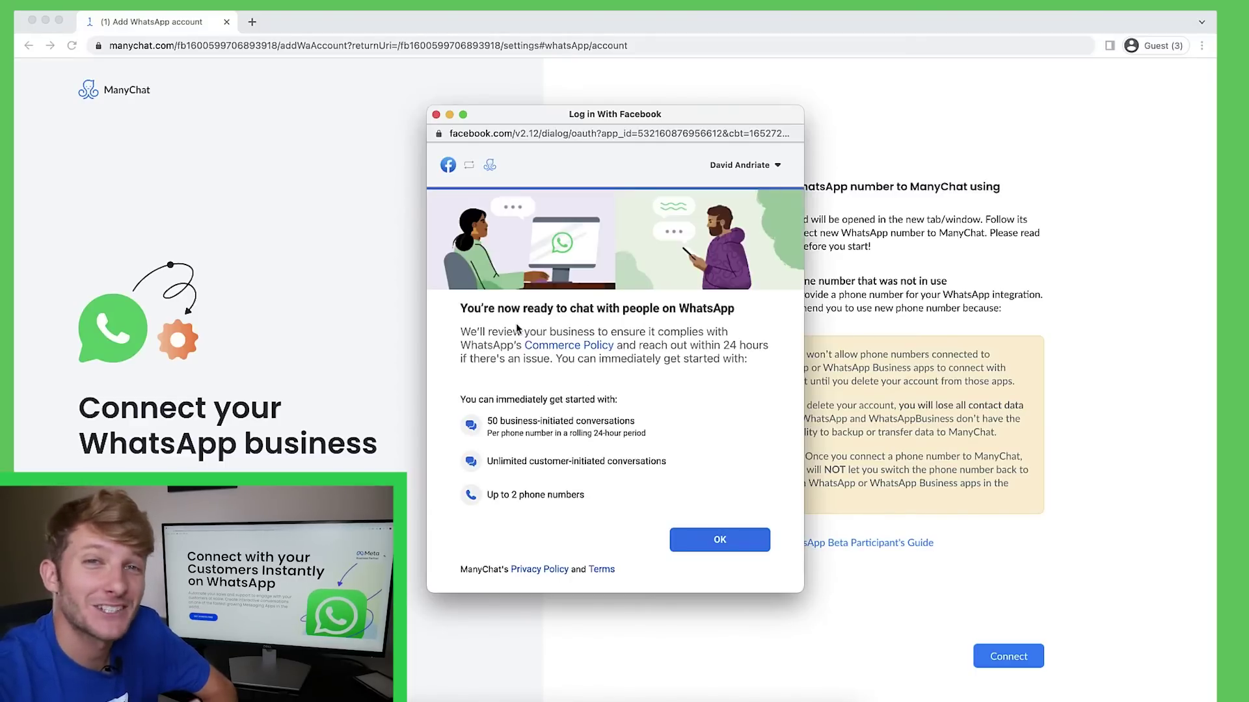
Confirm the finished setup with OK to close the wizard.
left_click(727, 540)
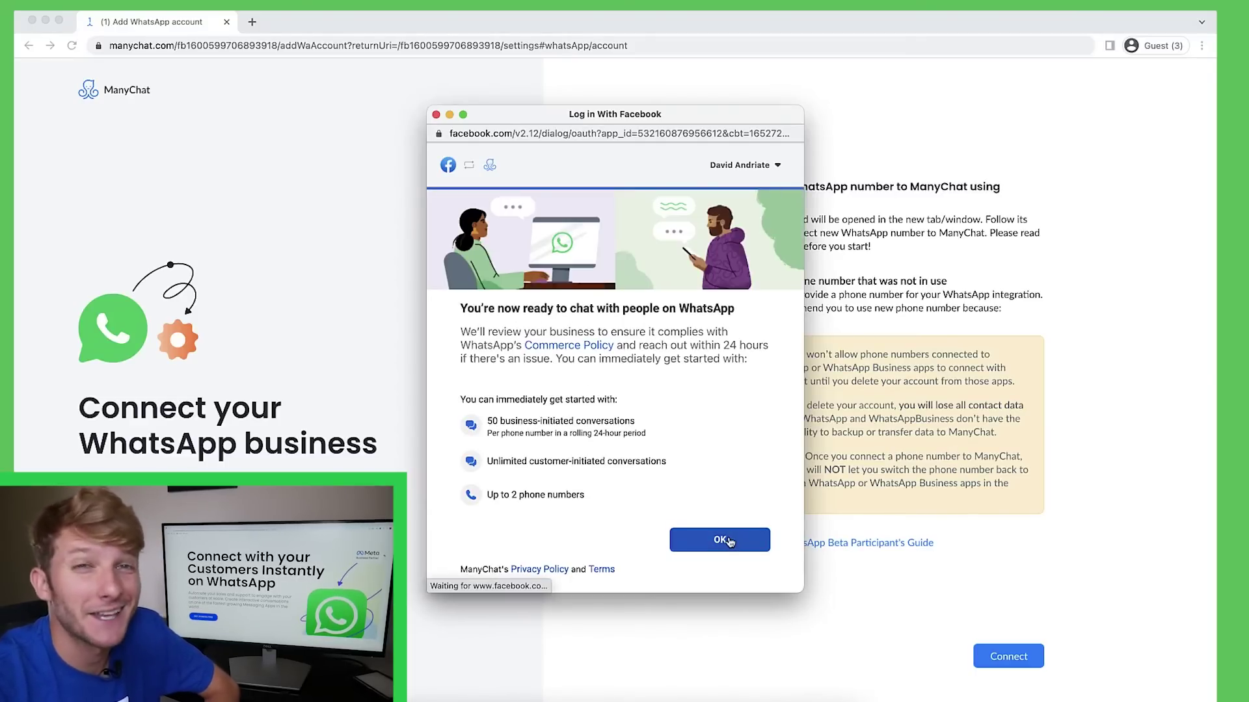